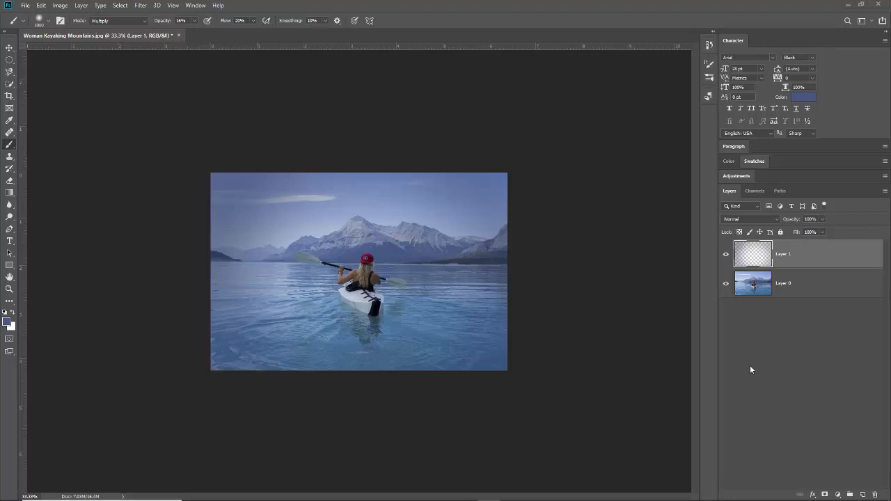
# Hide Layer 1 to remove its dark bluish multiply tint from the kayaking photo.
pyautogui.click(725, 256)
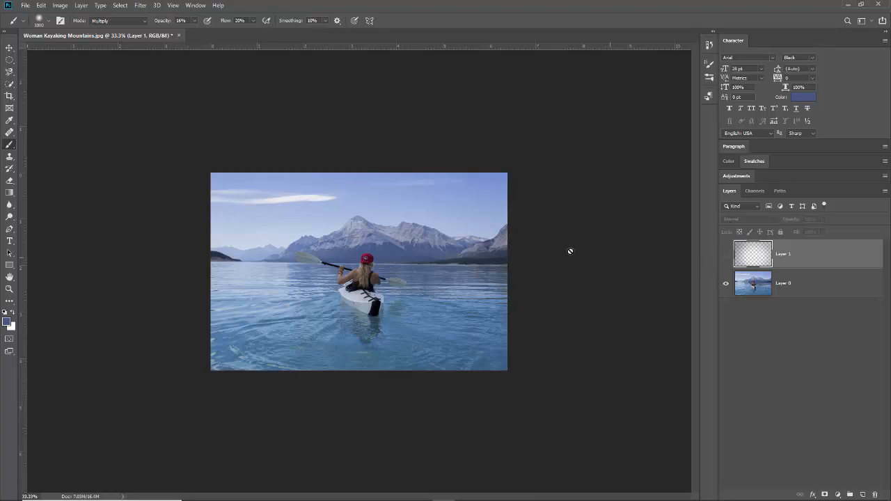
# With the Elliptical Marquee Tool, drag an ellipse from the photo's top-left to bottom-right corner.
pyautogui.click(10, 63)
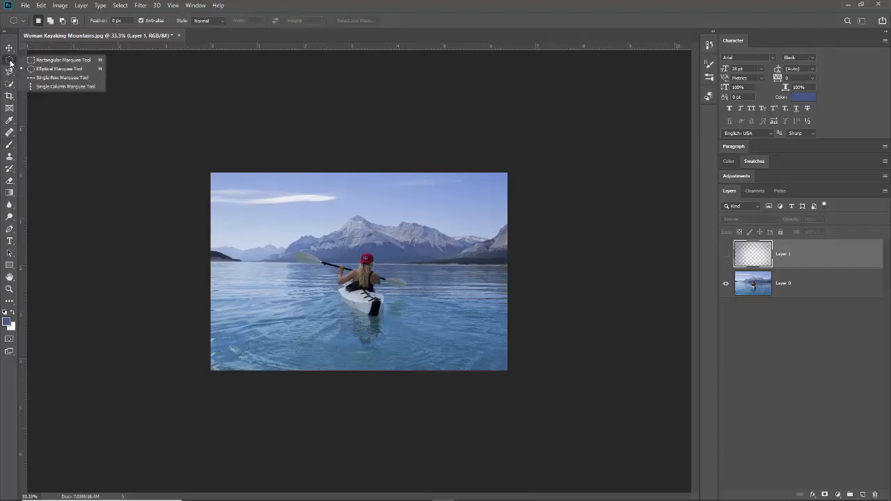
pyautogui.click(69, 72)
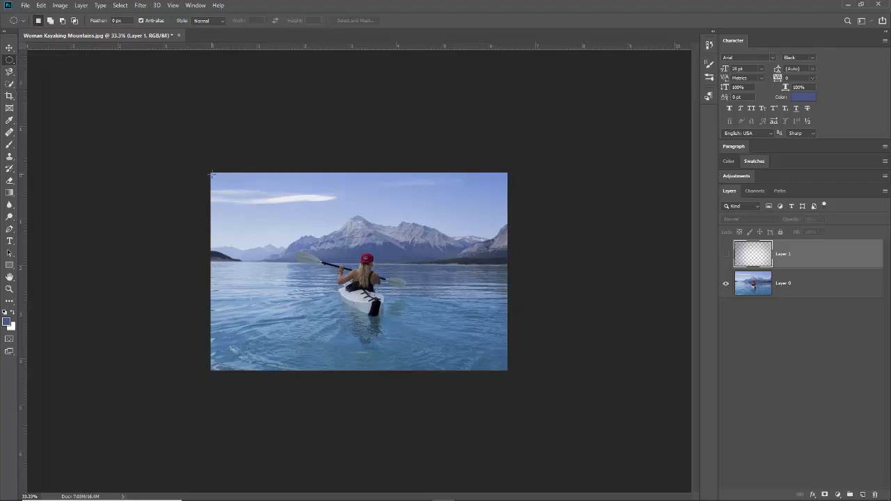
pyautogui.moveTo(212, 174); pyautogui.dragTo(505, 369)
pyautogui.moveTo(506, 368); pyautogui.dragTo(506, 368)
# Add a Brightness/Contrast adjustment layer via Layer > New Adjustment Layer, masked to the ellipse.
pyautogui.click(81, 5)
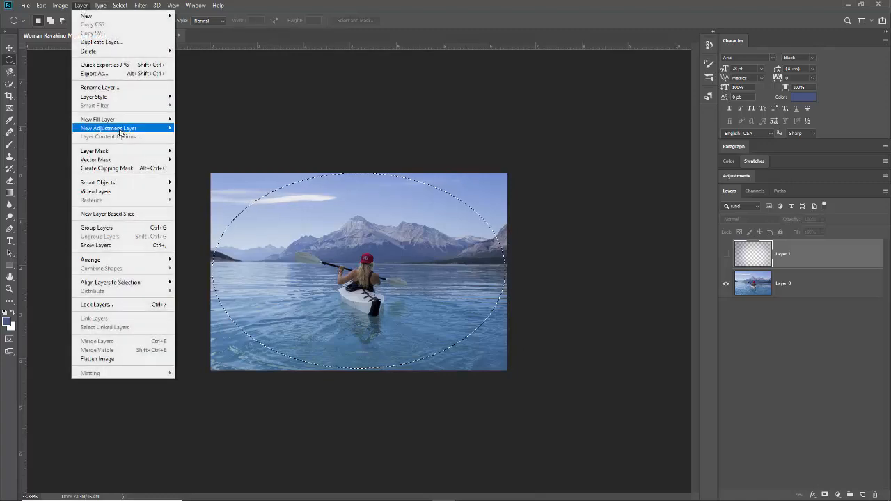
pyautogui.moveTo(120, 131)
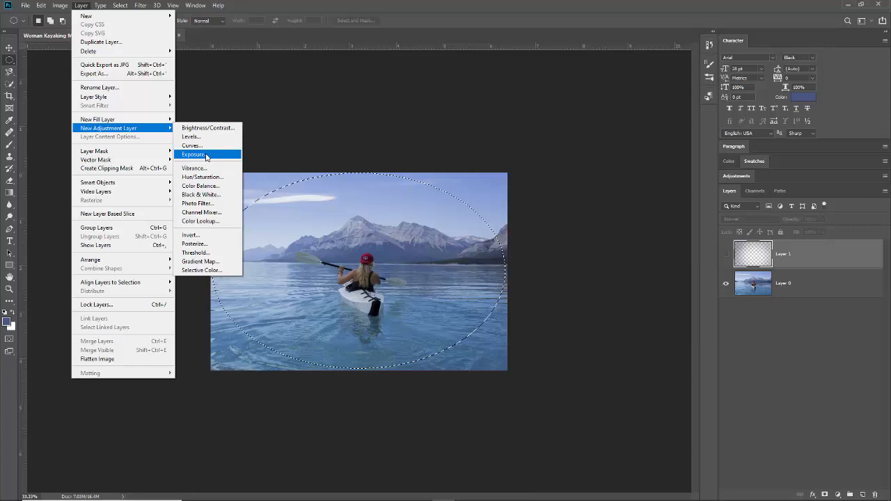
pyautogui.click(215, 130)
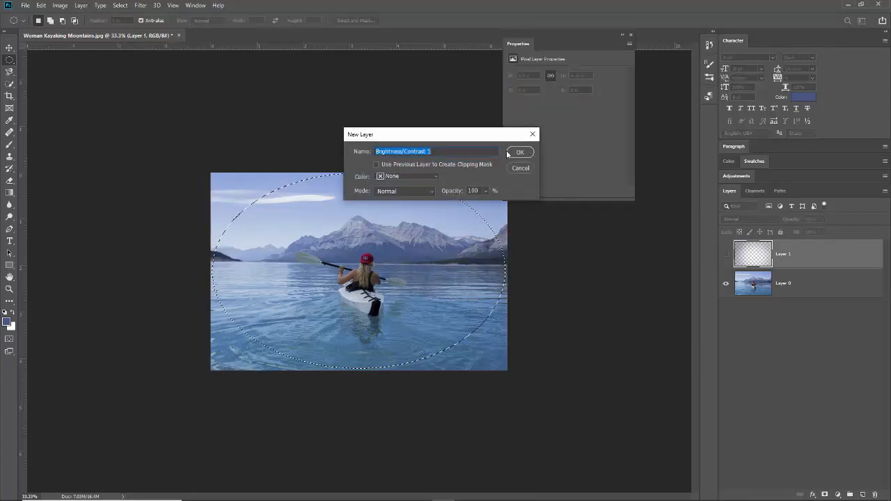
pyautogui.click(519, 152)
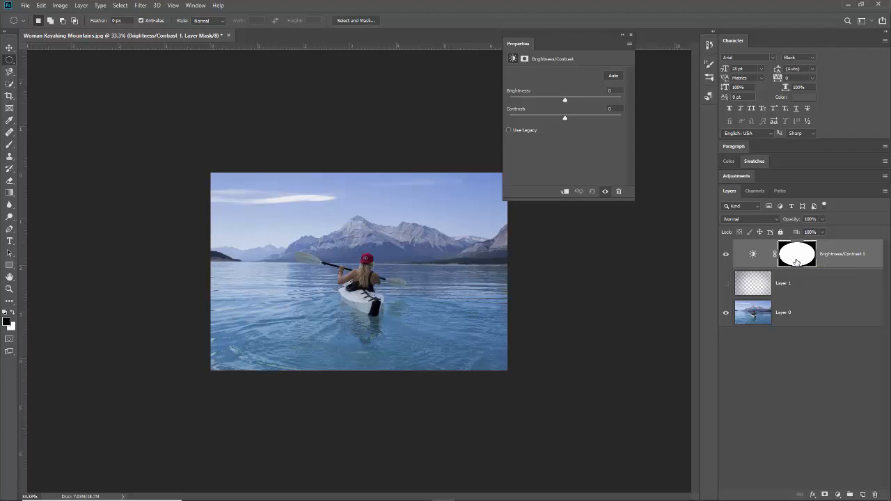
# Invert the Brightness/Contrast mask and set Brightness to -111 to darken the photo's edges.
pyautogui.hotkey('ctrl', 'i')
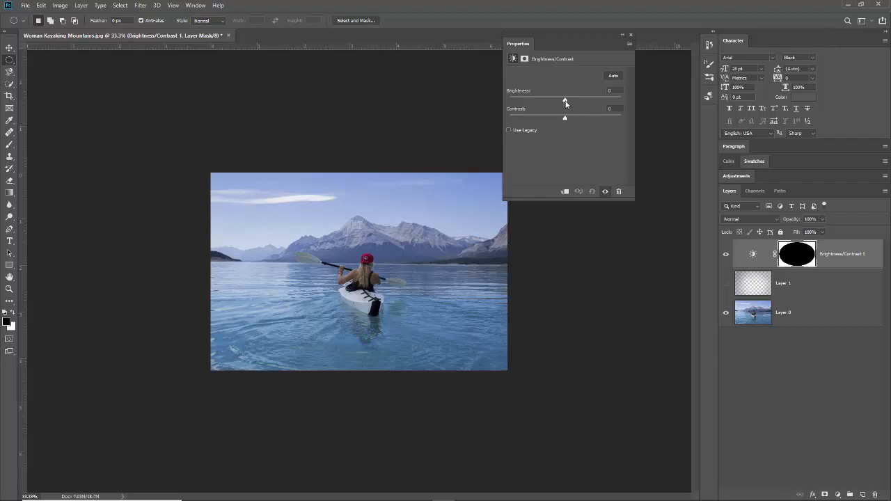
pyautogui.moveTo(566, 102); pyautogui.dragTo(548, 104)
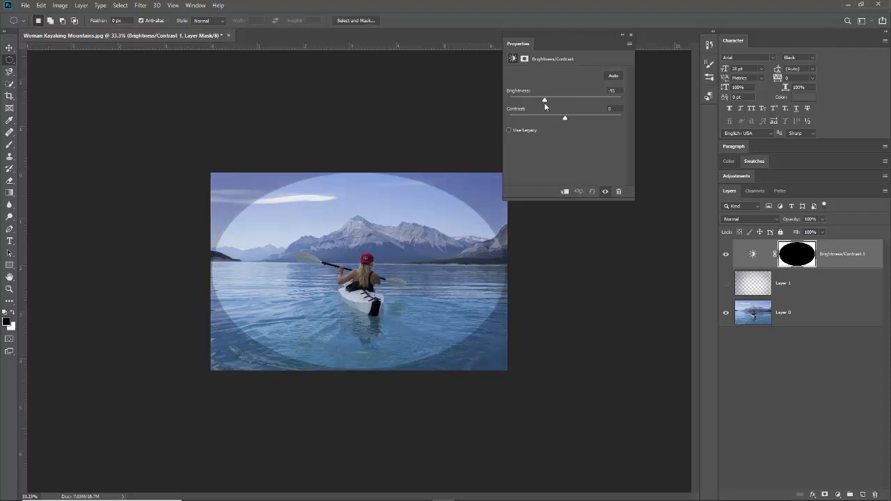
pyautogui.moveTo(543, 105); pyautogui.dragTo(524, 103)
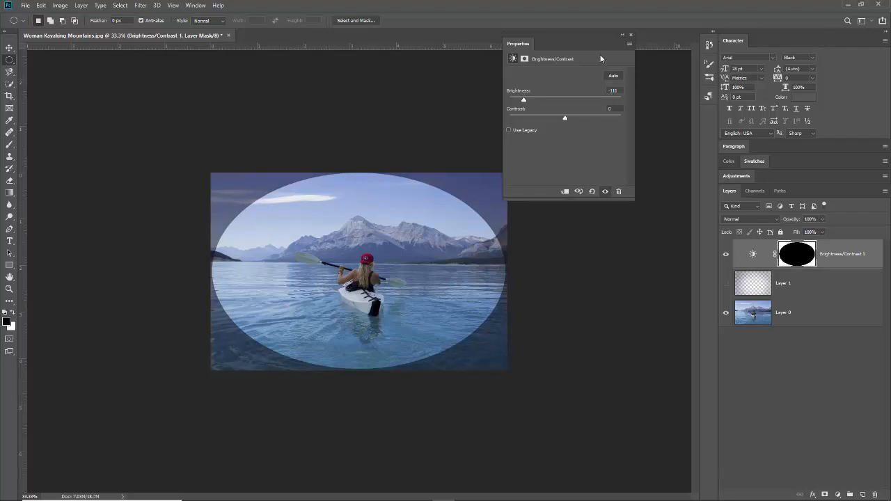
pyautogui.click(631, 34)
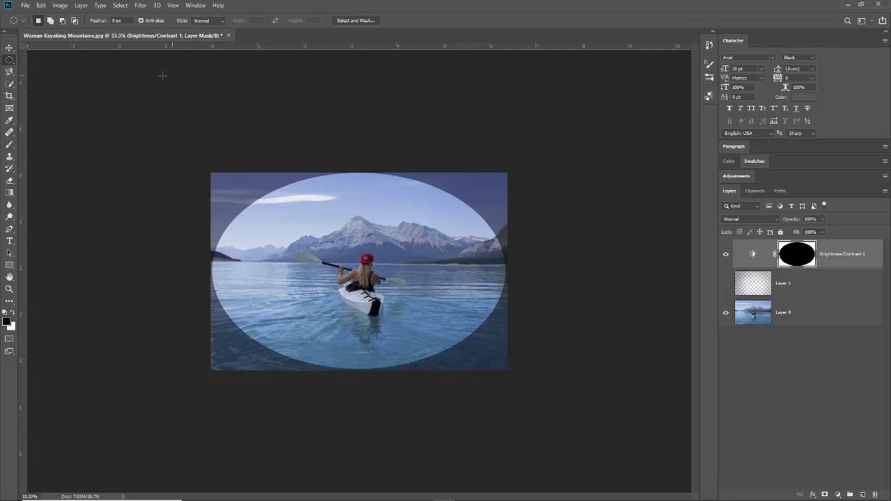
# Apply a Gaussian Blur with a 170.5-pixel radius to the vignette mask.
pyautogui.click(140, 7)
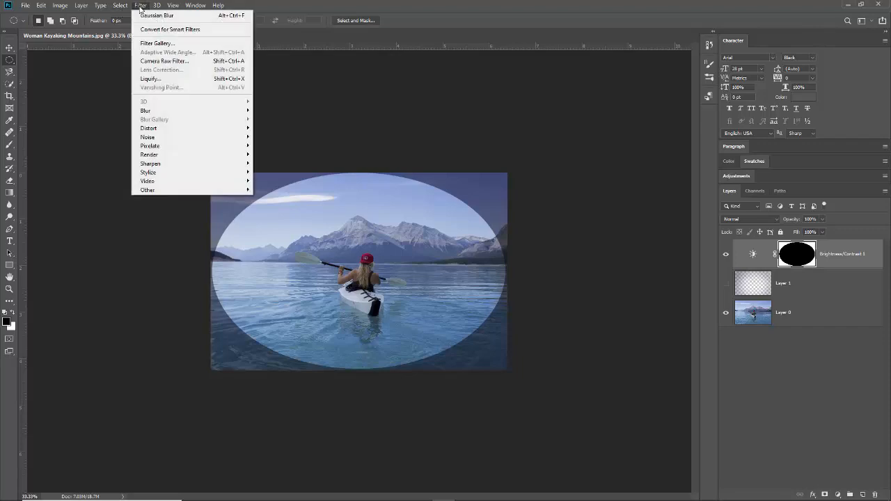
pyautogui.moveTo(149, 116)
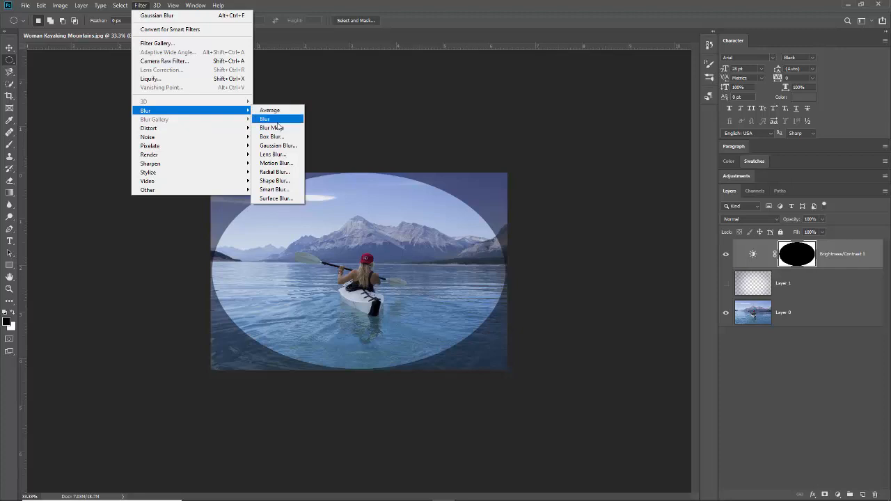
pyautogui.click(282, 148)
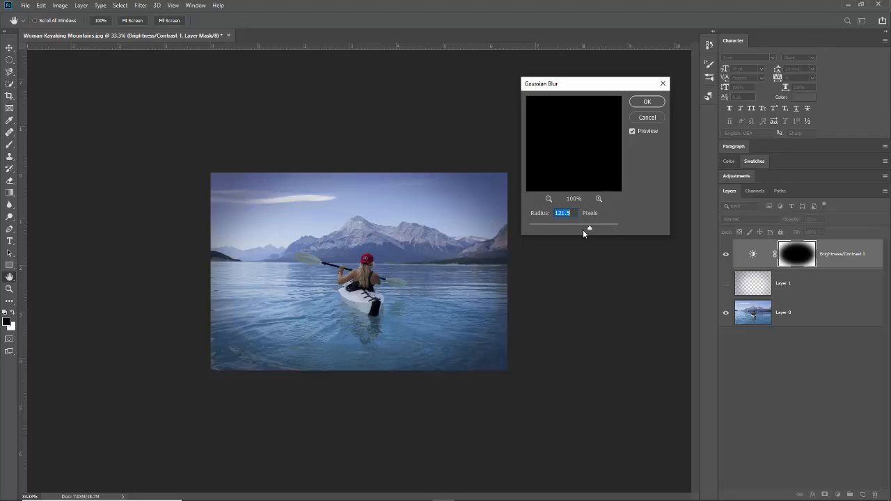
pyautogui.moveTo(590, 231); pyautogui.dragTo(587, 232)
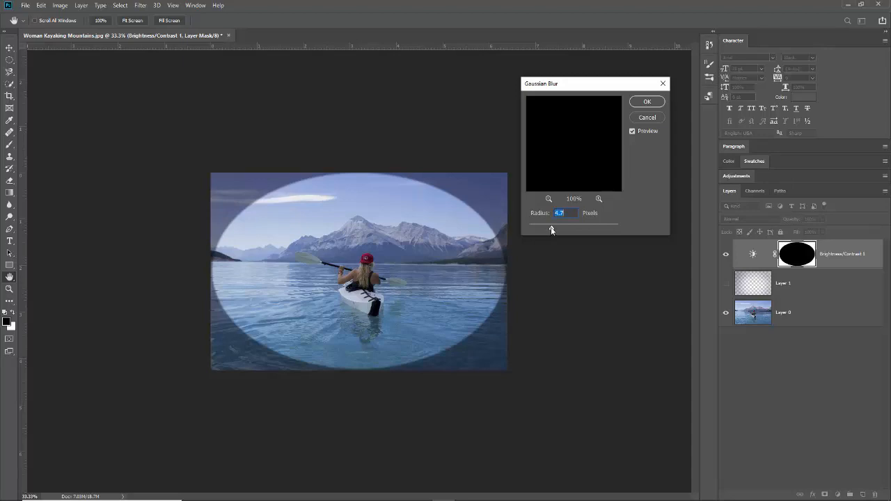
pyautogui.moveTo(552, 231); pyautogui.dragTo(607, 232)
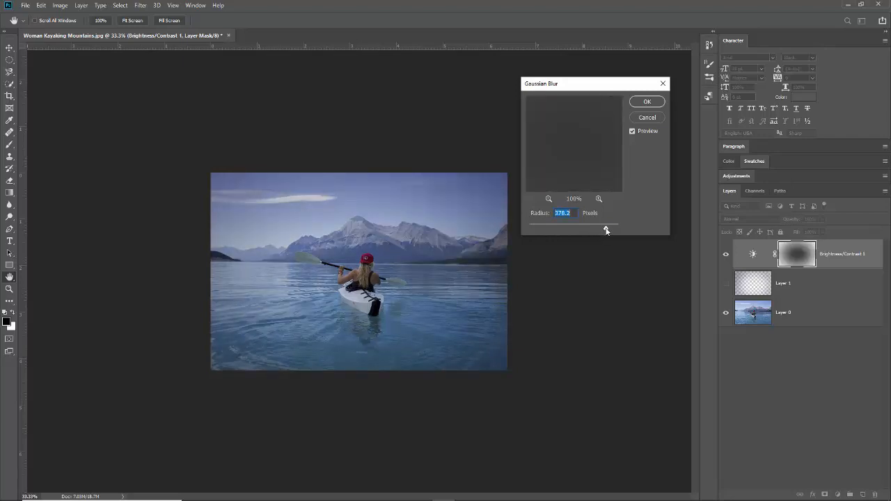
pyautogui.moveTo(606, 231); pyautogui.dragTo(603, 232)
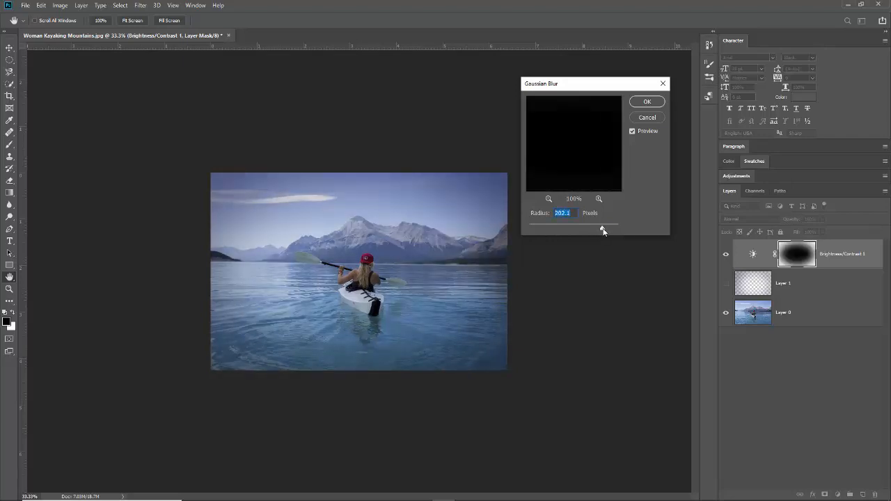
pyautogui.moveTo(603, 232); pyautogui.dragTo(619, 232)
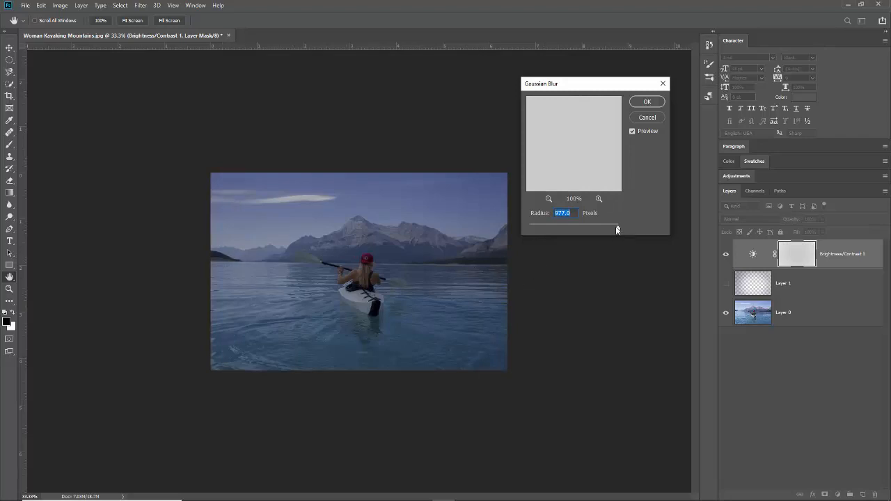
pyautogui.moveTo(619, 230); pyautogui.dragTo(581, 235)
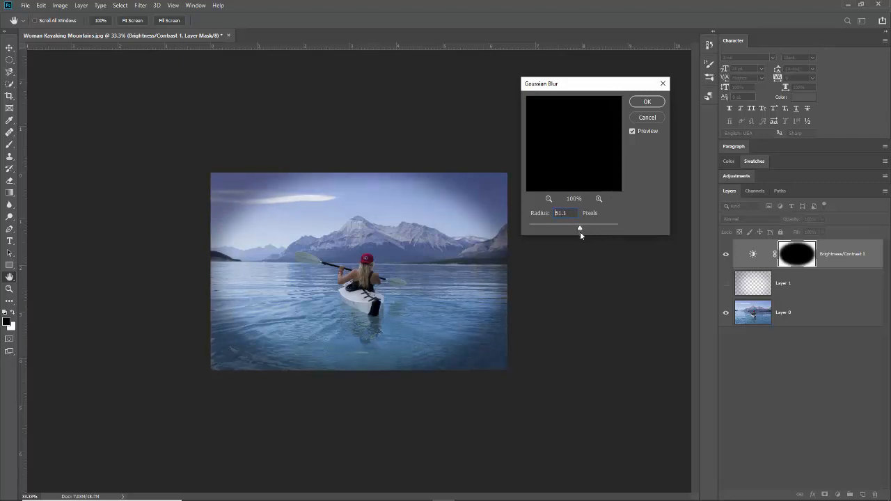
pyautogui.moveTo(589, 231); pyautogui.dragTo(597, 232)
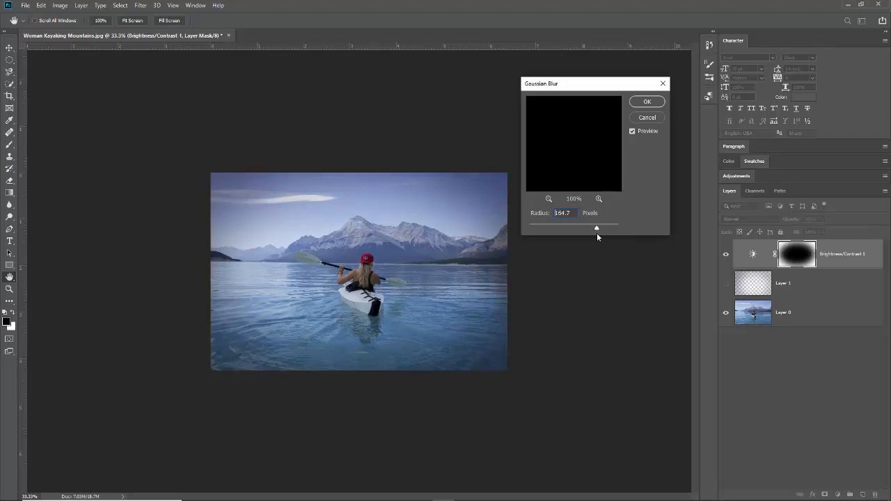
pyautogui.moveTo(596, 237); pyautogui.dragTo(599, 239)
pyautogui.moveTo(597, 235); pyautogui.dragTo(598, 235)
pyautogui.click(647, 102)
pyautogui.press('m')
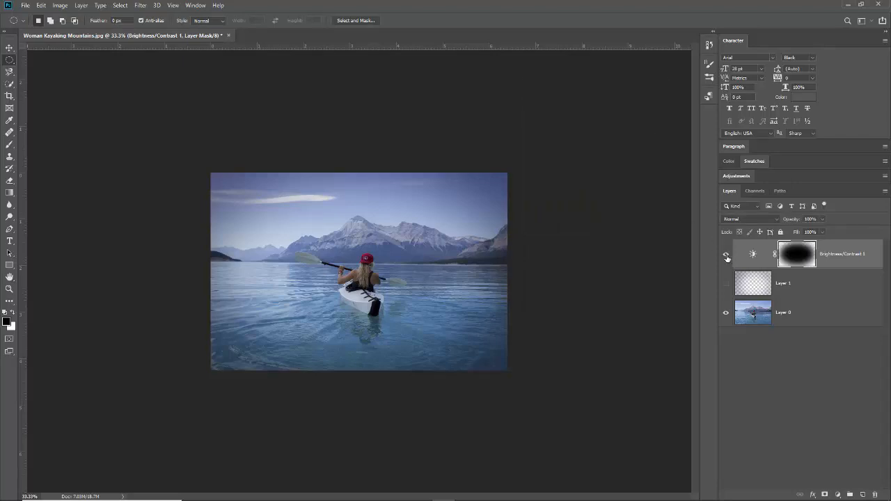
pyautogui.click(727, 255)
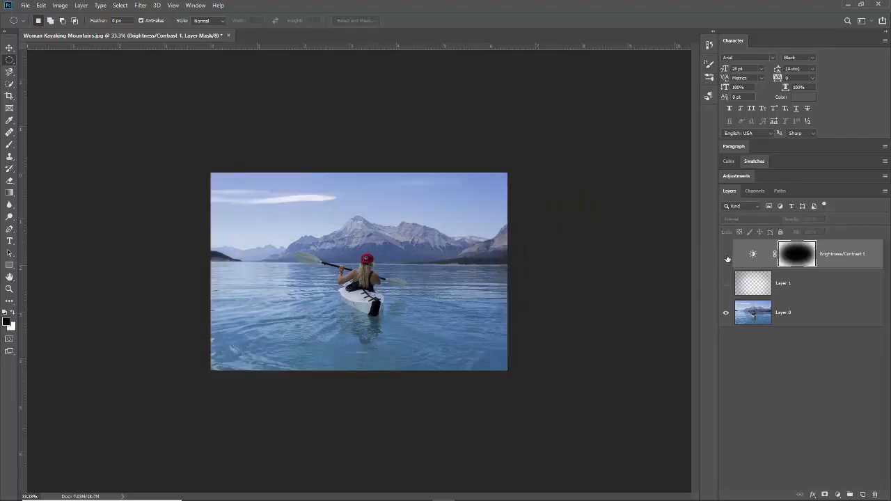
pyautogui.click(726, 254)
pyautogui.click(726, 256)
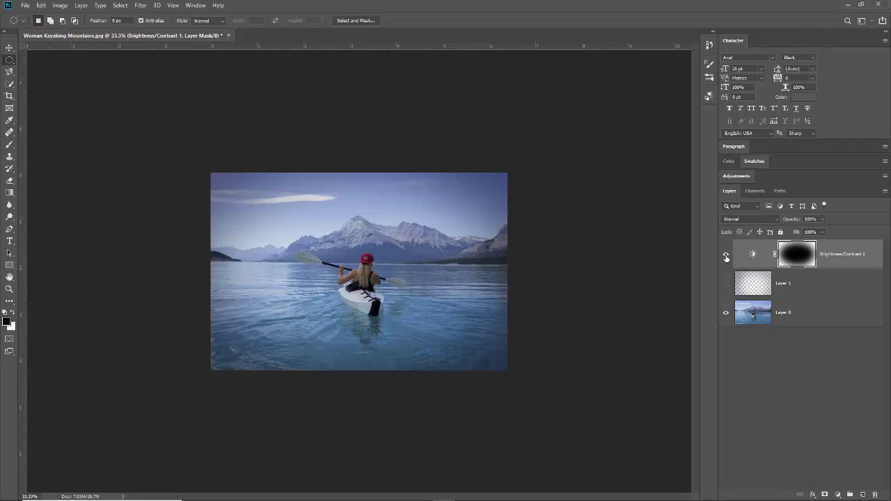
pyautogui.click(726, 256)
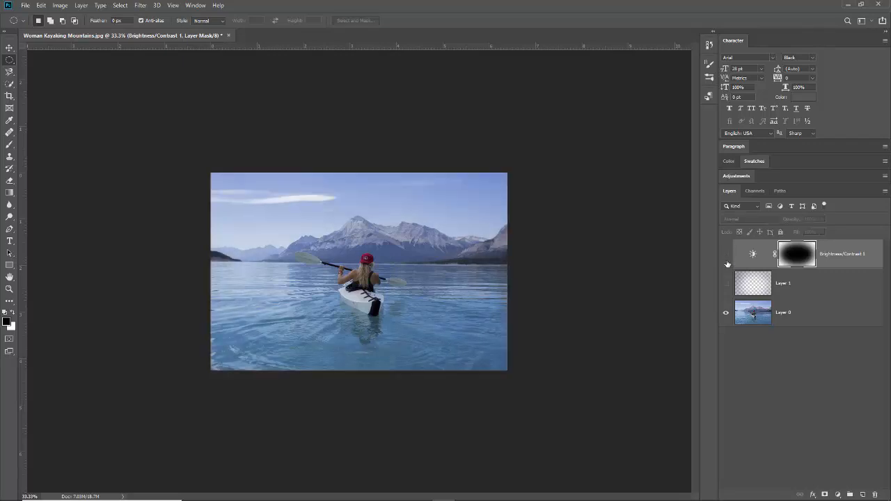
pyautogui.click(726, 285)
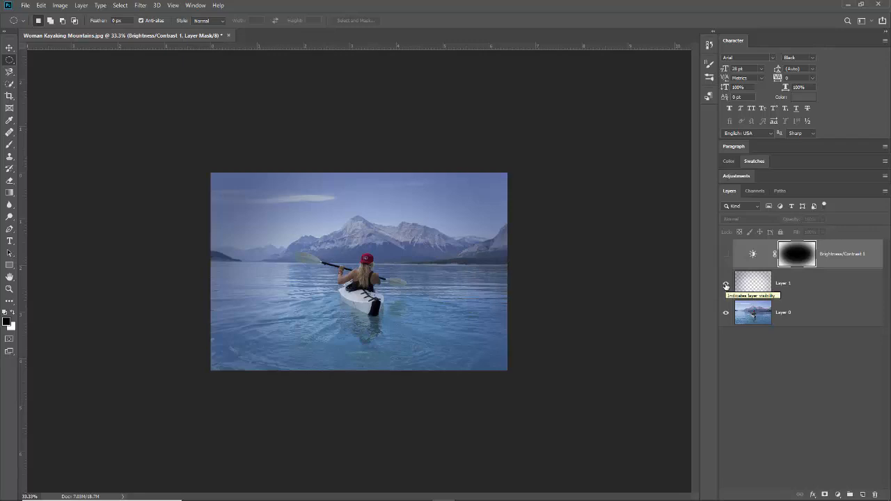
pyautogui.click(726, 285)
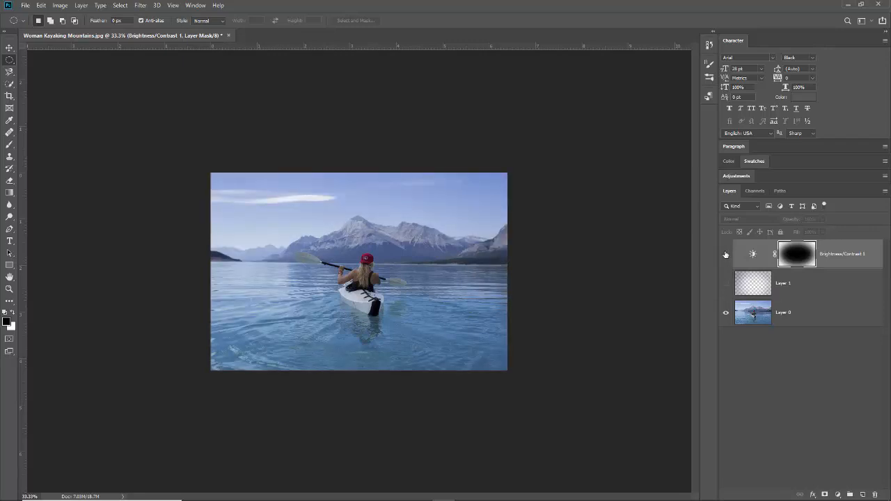
pyautogui.click(725, 256)
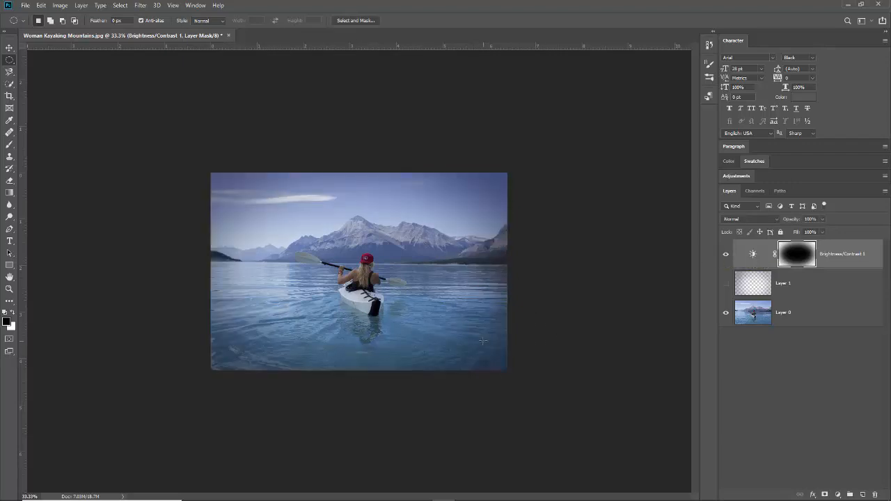
pyautogui.click(726, 256)
pyautogui.click(727, 284)
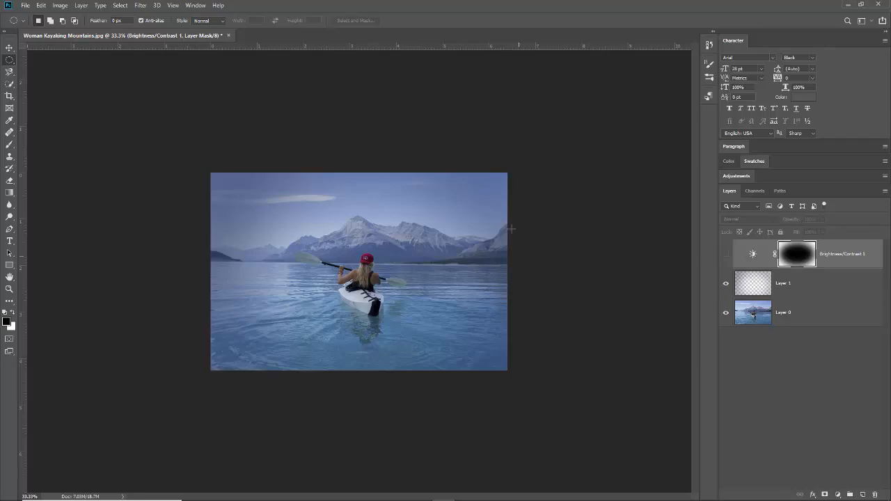
pyautogui.click(726, 284)
pyautogui.click(726, 254)
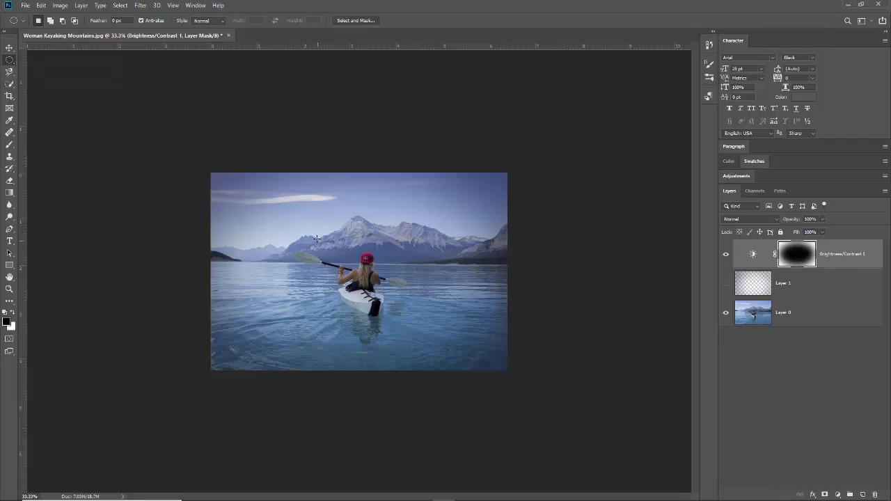
# Drag an oval selection, about 3.84 by 2.23 in, repositioned to surround the kayaker.
pyautogui.moveTo(299, 241); pyautogui.dragTo(472, 342)
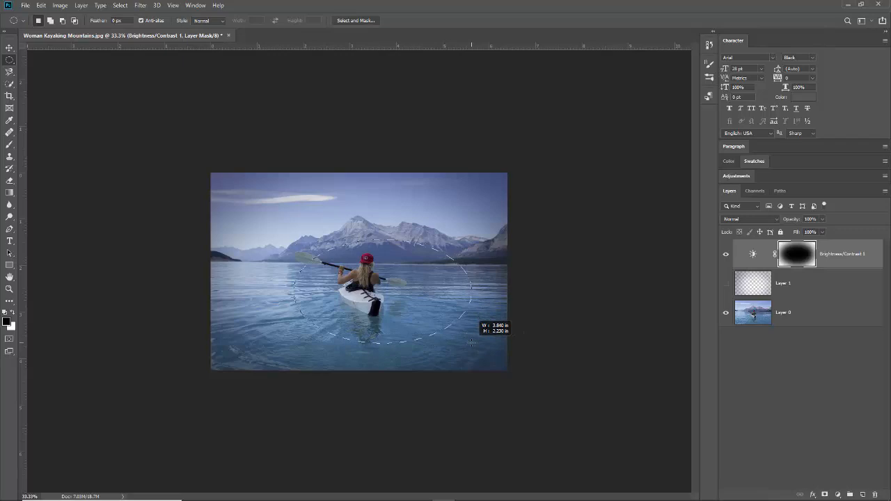
pyautogui.press('space')
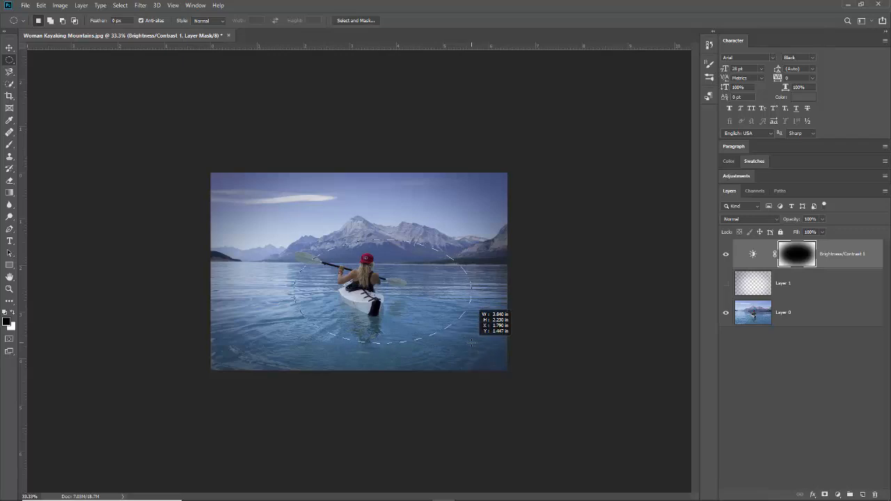
pyautogui.moveTo(471, 342); pyautogui.dragTo(447, 330)
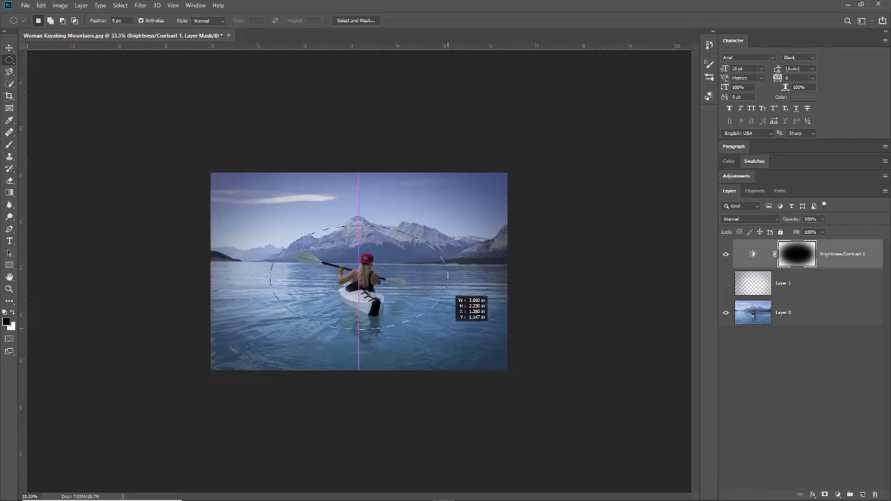
pyautogui.moveTo(447, 329); pyautogui.dragTo(448, 330)
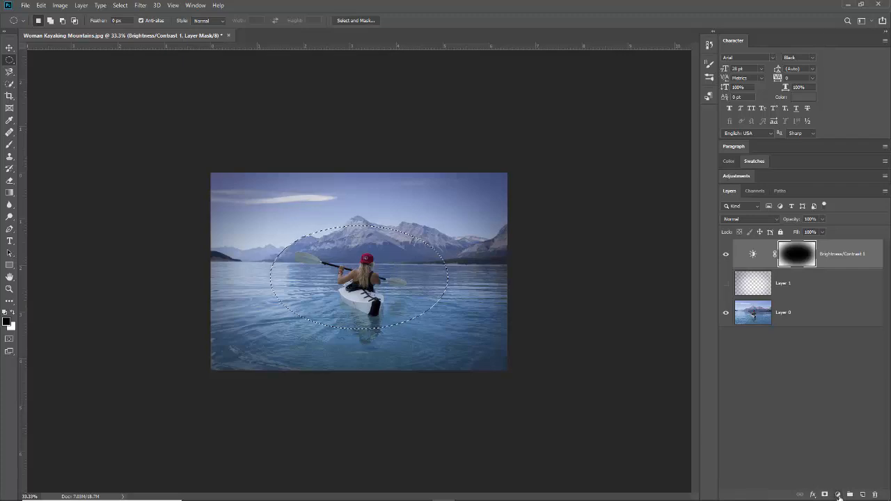
# Add a Curves adjustment masked to the oval and raise the curve's midpoint to brighten the kayaker.
pyautogui.click(838, 495)
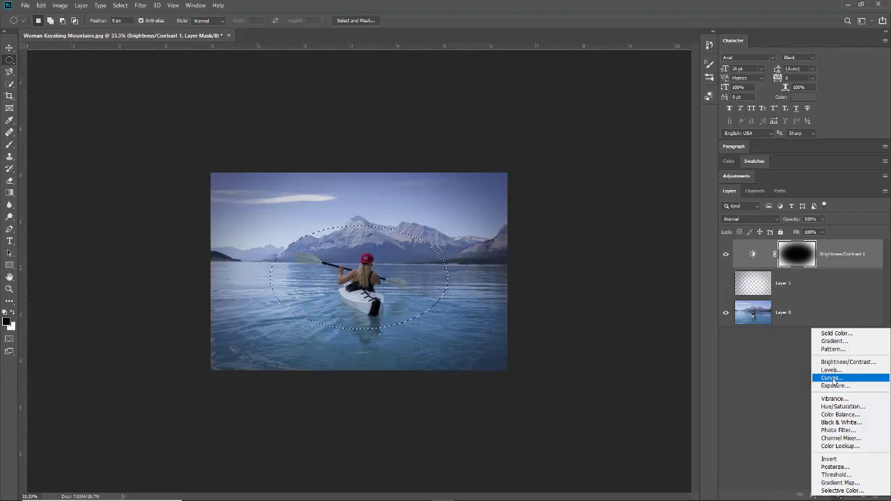
pyautogui.click(833, 379)
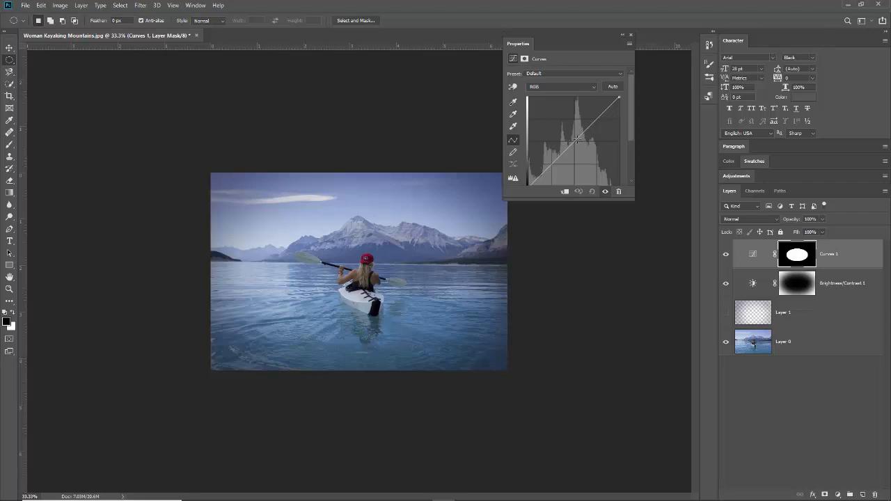
pyautogui.click(578, 136)
pyautogui.moveTo(579, 136); pyautogui.dragTo(573, 128)
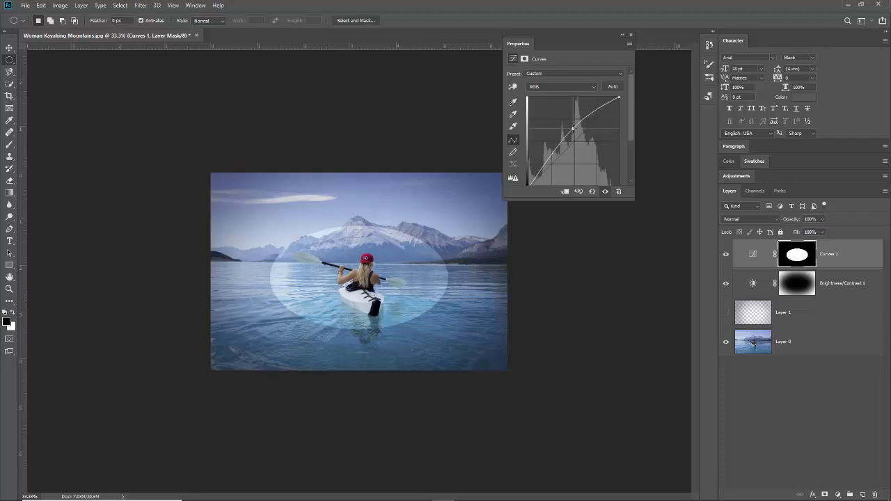
pyautogui.moveTo(573, 129); pyautogui.dragTo(573, 128)
pyautogui.click(630, 35)
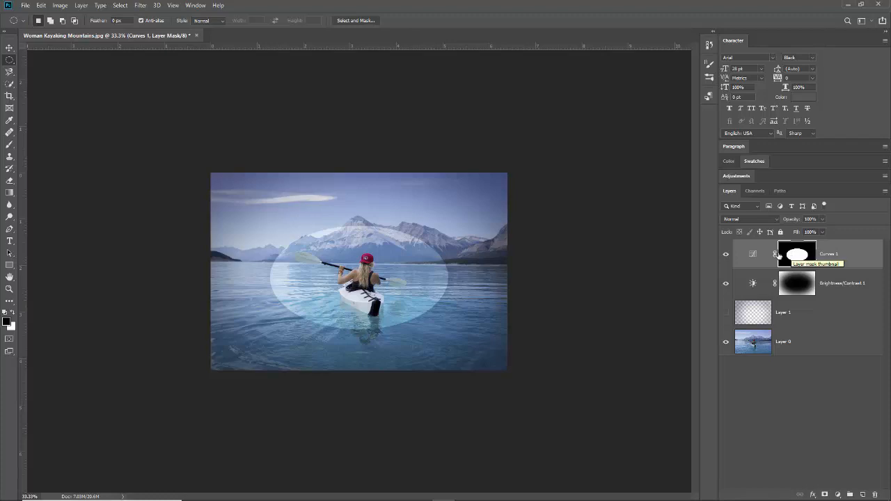
# Blur the Curves 1 mask with a Gaussian Blur of about 121.5 pixels.
pyautogui.click(140, 5)
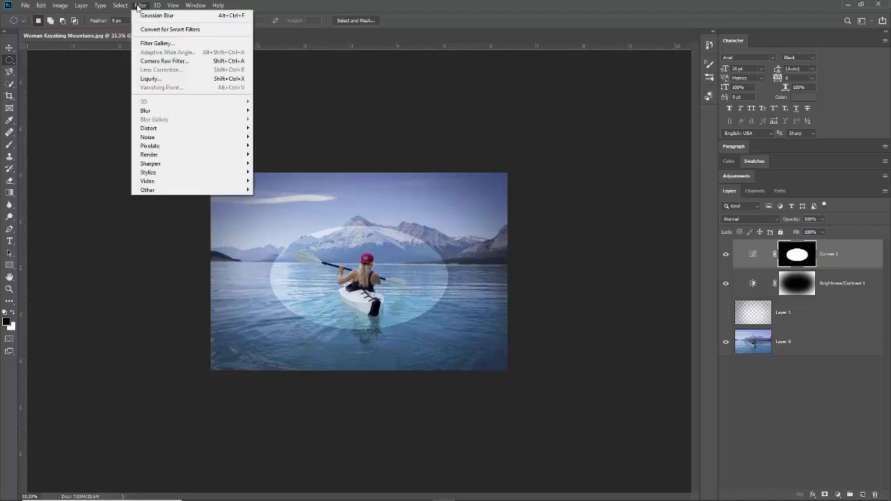
pyautogui.moveTo(202, 110)
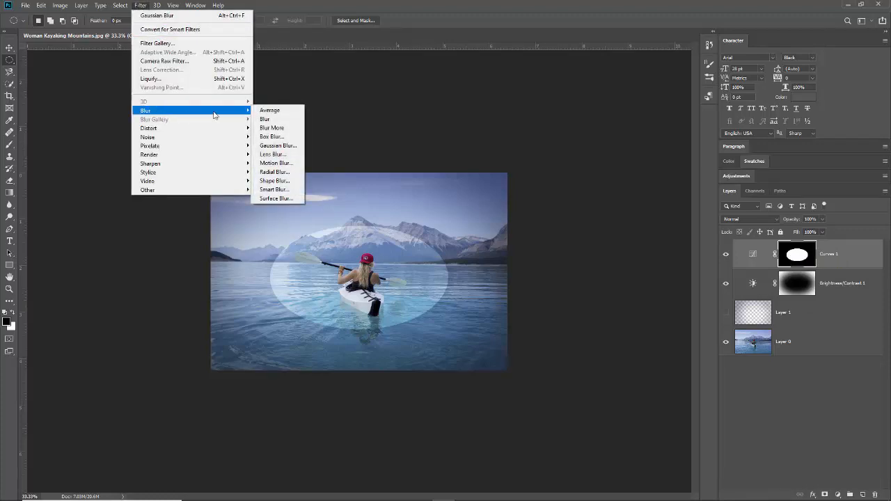
pyautogui.click(278, 145)
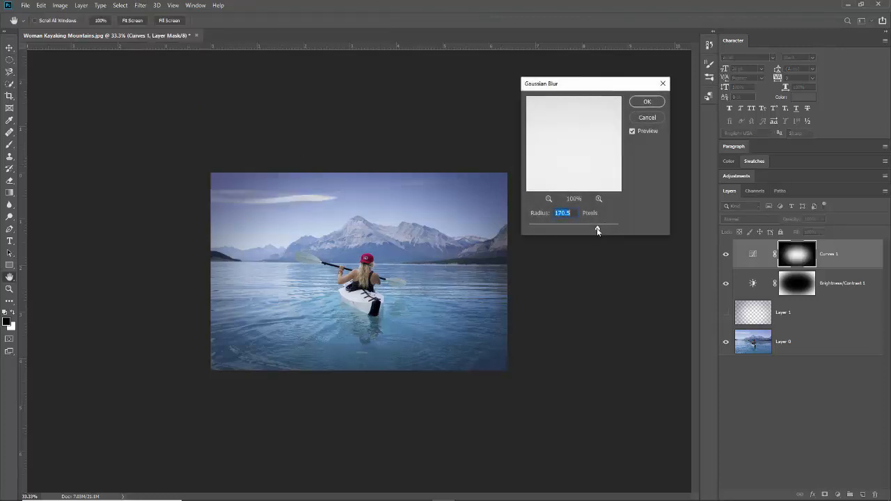
pyautogui.moveTo(598, 230); pyautogui.dragTo(566, 233)
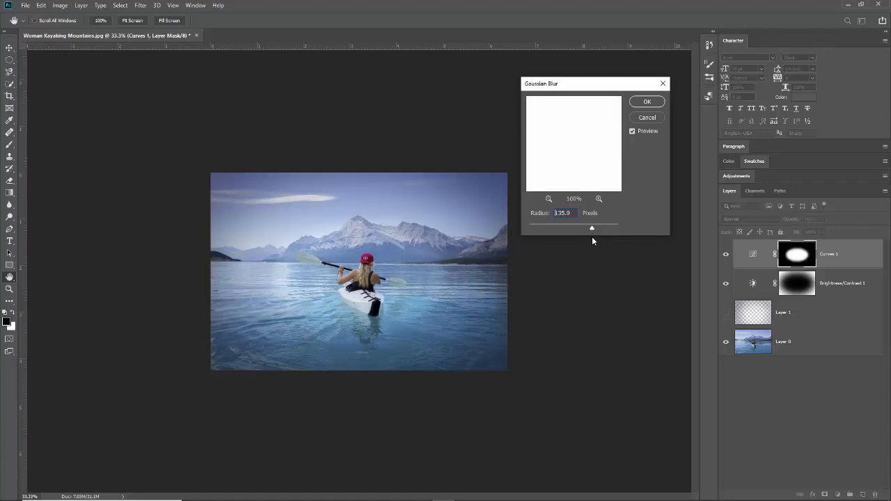
pyautogui.moveTo(593, 237); pyautogui.dragTo(594, 239)
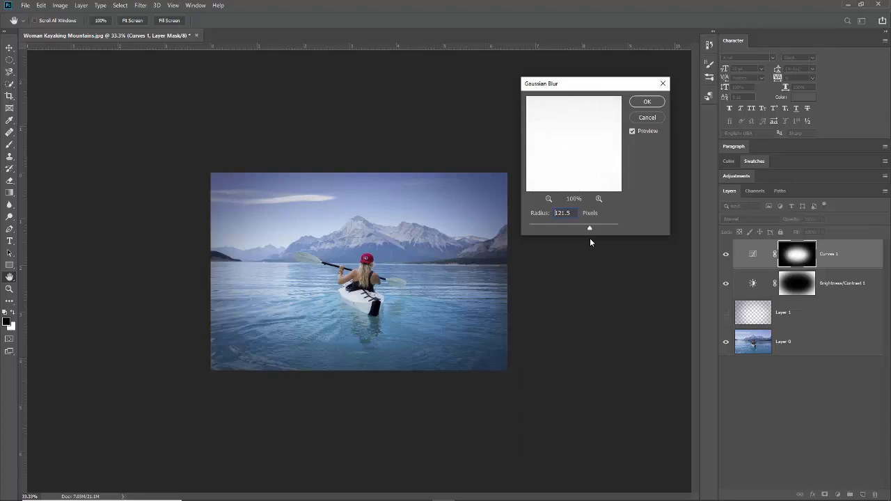
pyautogui.click(648, 102)
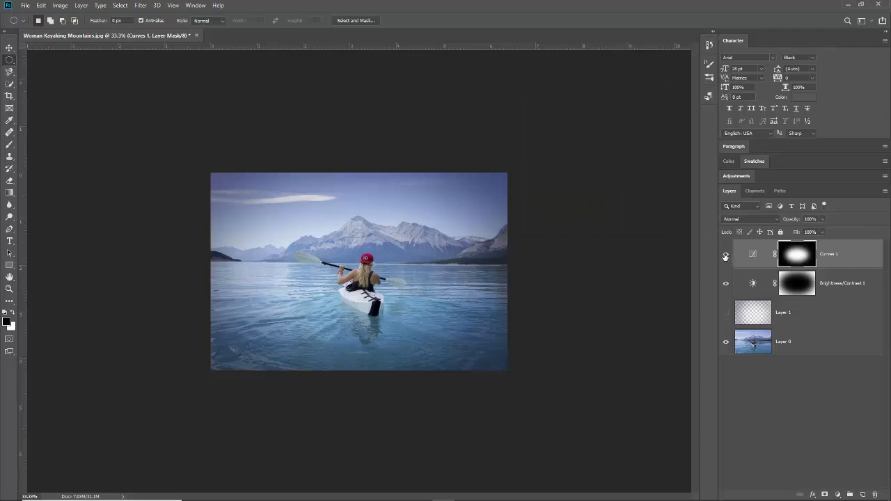
pyautogui.click(726, 259)
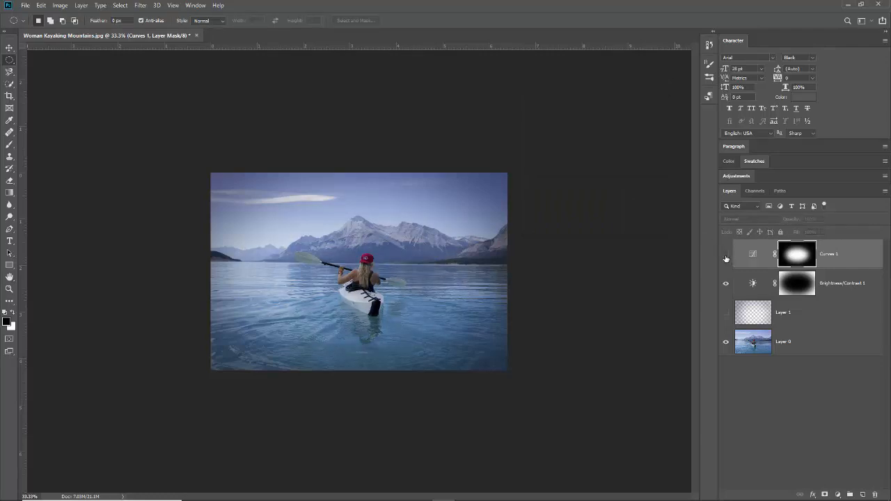
pyautogui.click(727, 258)
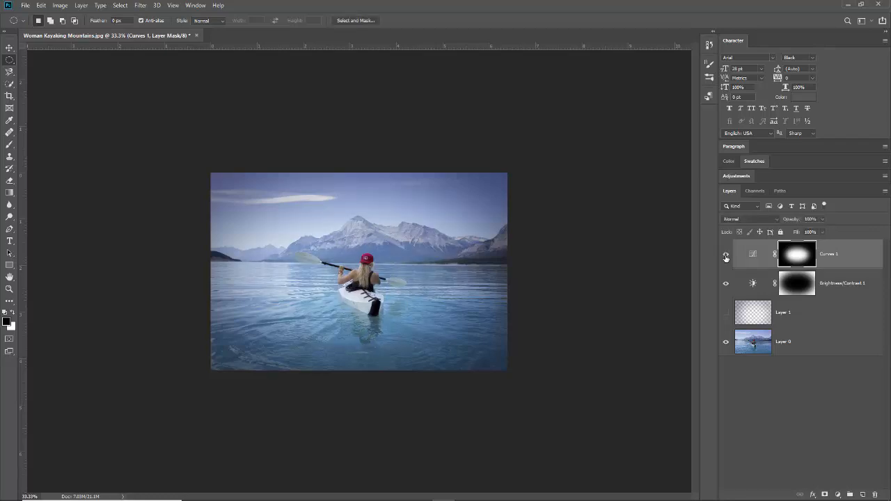
pyautogui.click(726, 258)
pyautogui.click(728, 284)
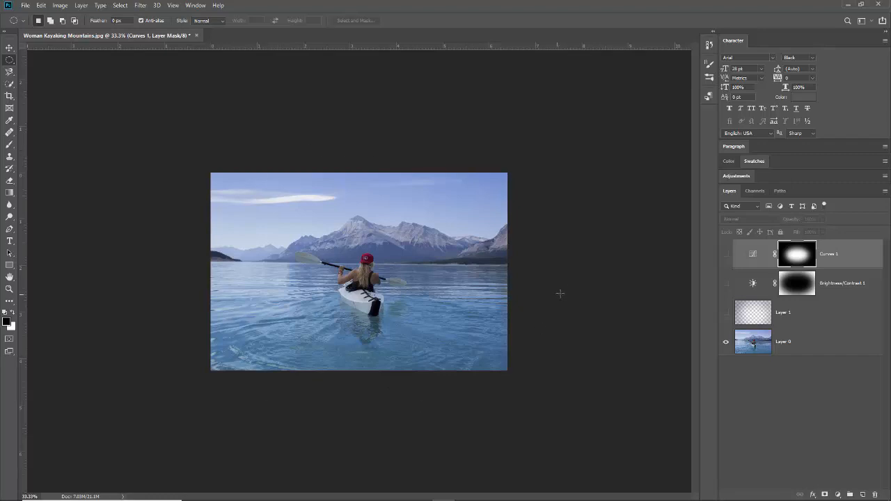
pyautogui.click(727, 255)
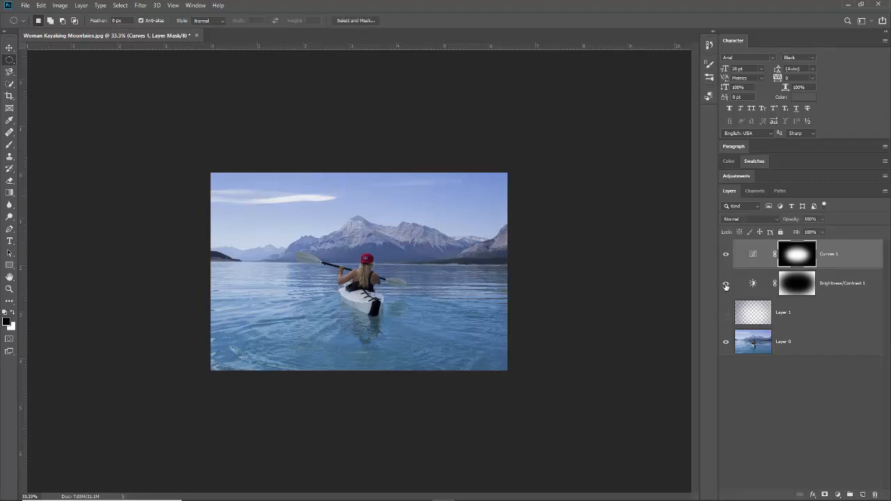
pyautogui.click(726, 284)
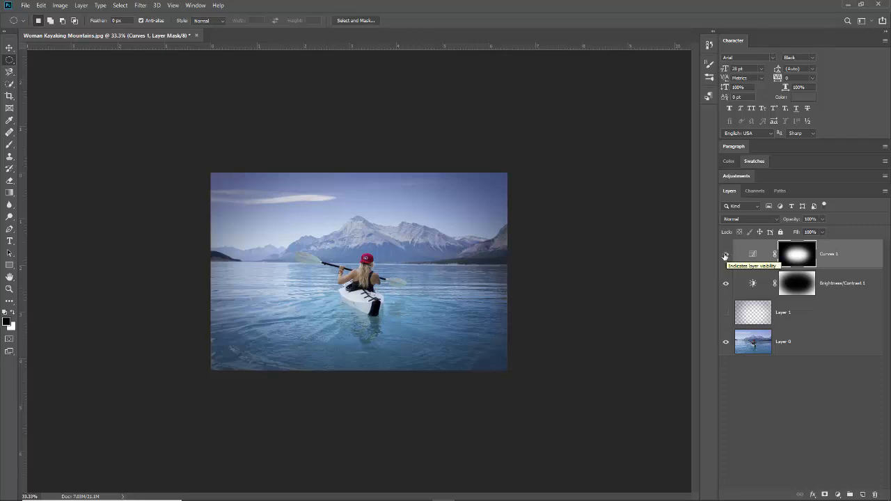
pyautogui.moveTo(726, 257); pyautogui.dragTo(727, 287)
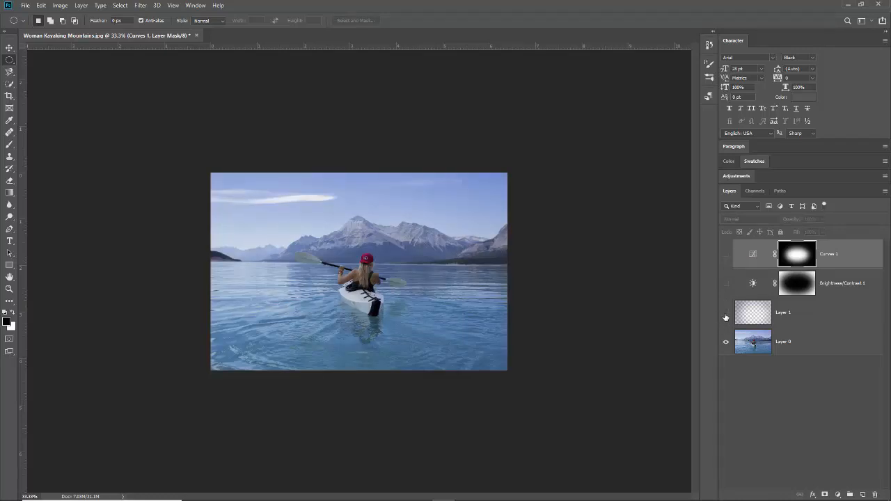
pyautogui.click(725, 315)
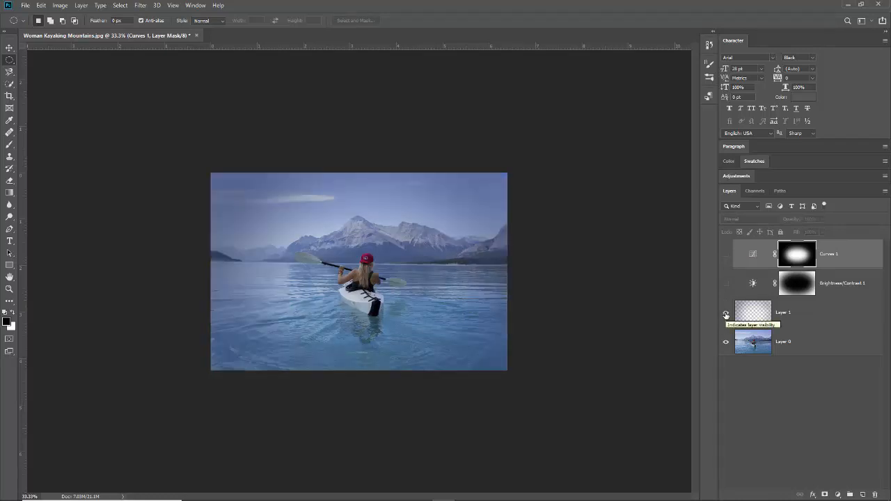
pyautogui.click(725, 315)
pyautogui.click(726, 254)
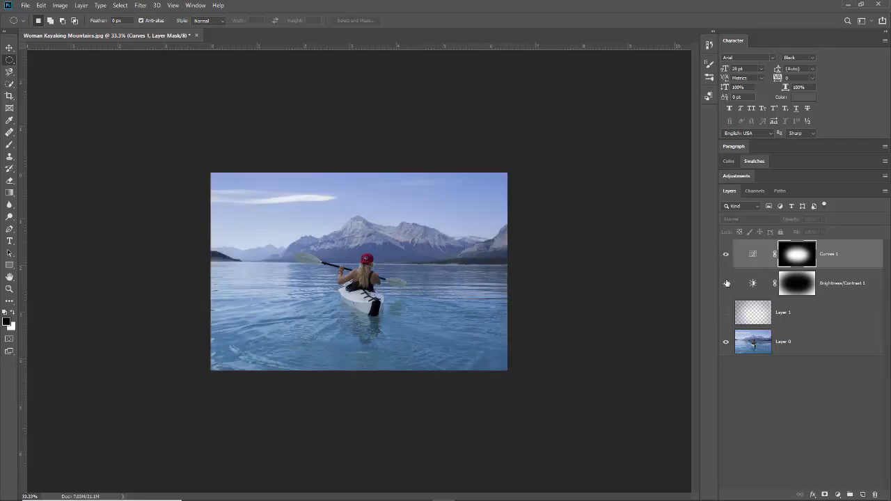
pyautogui.click(726, 283)
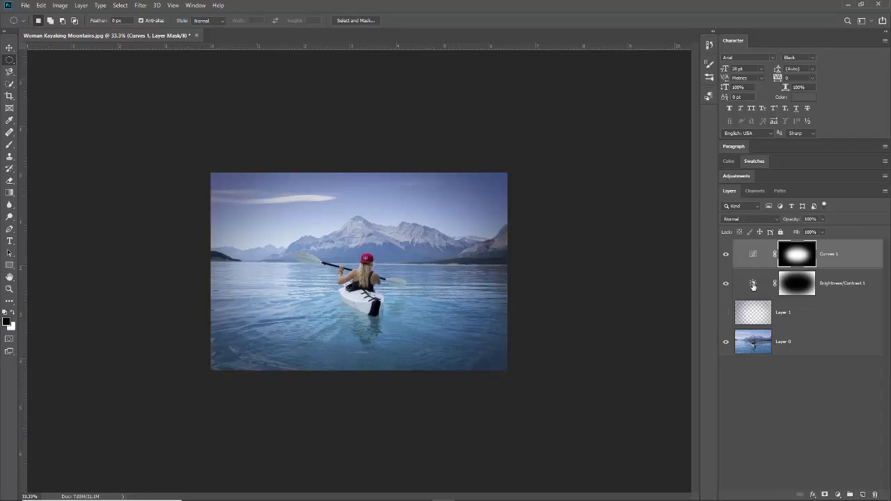
# Raise the Brightness/Contrast 1 brightness from -110 to -77 to lighten the vignette.
pyautogui.doubleClick(752, 286)
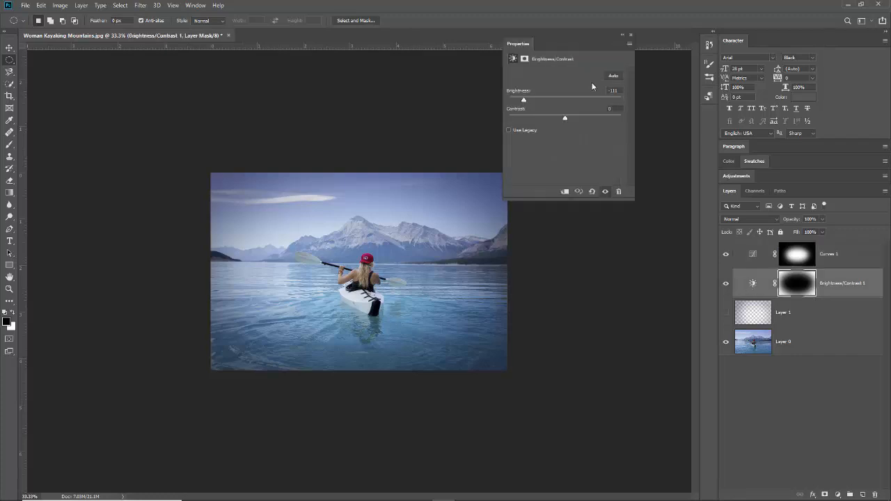
pyautogui.moveTo(524, 102); pyautogui.dragTo(550, 103)
pyautogui.click(630, 35)
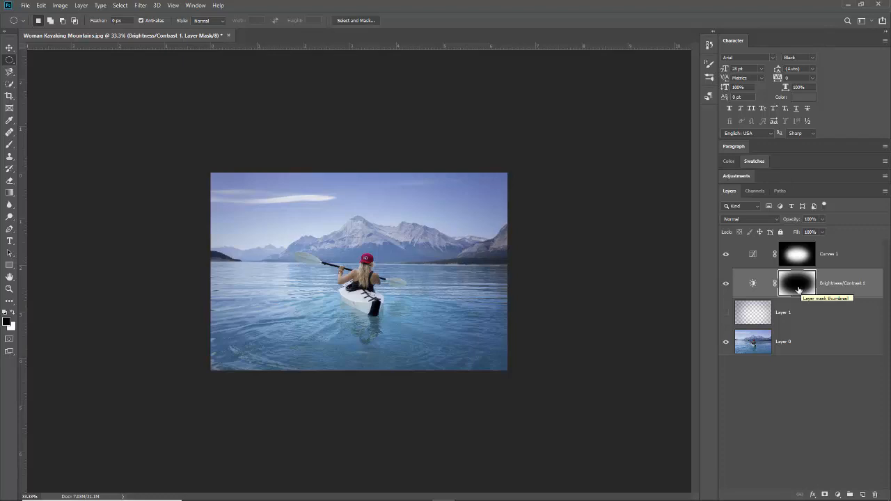
# Hide and re-show the Curves 1 and Brightness/Contrast 1 layers to compare before and after.
pyautogui.click(726, 255)
pyautogui.click(726, 284)
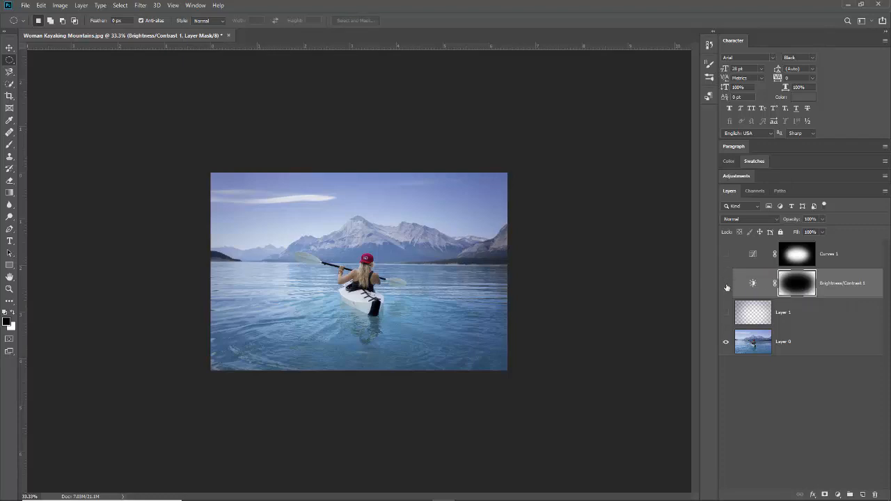
pyautogui.click(727, 255)
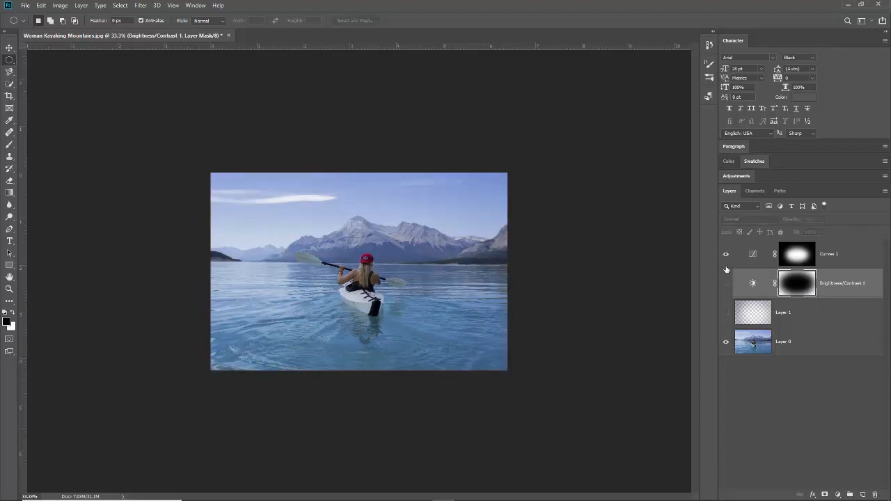
pyautogui.click(727, 284)
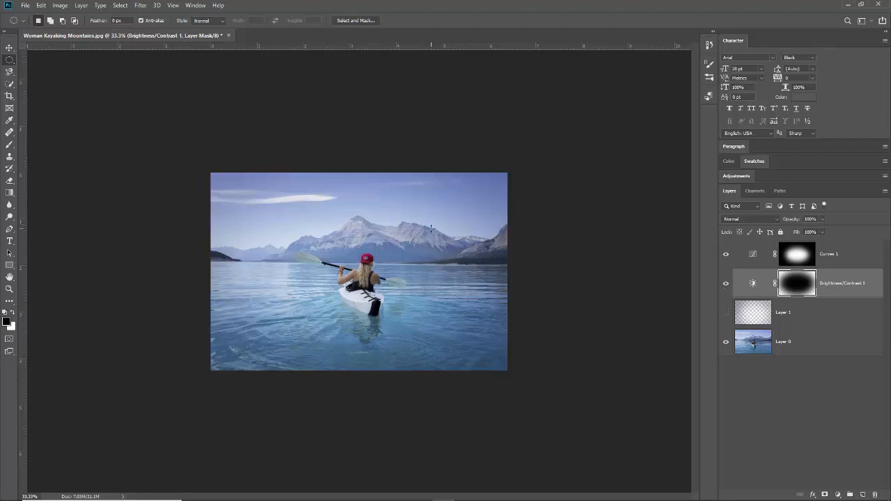
pyautogui.scroll(5, 402, 265)
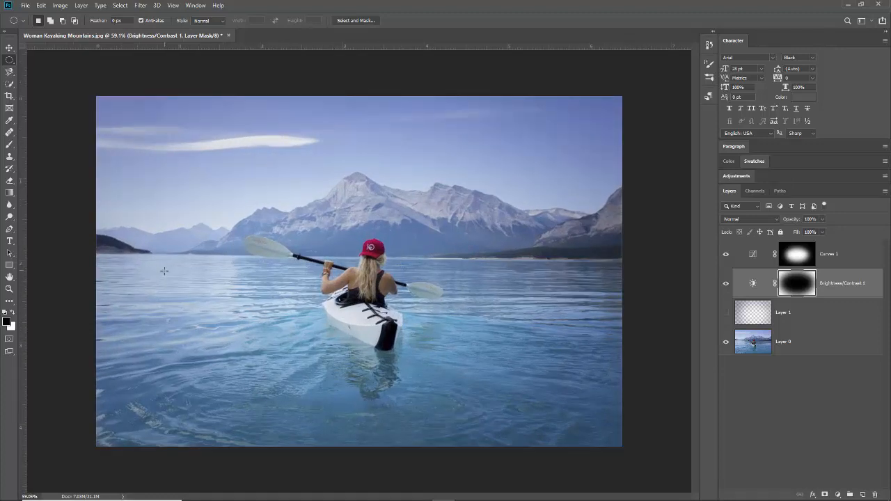
pyautogui.scroll(-8, 416, 223)
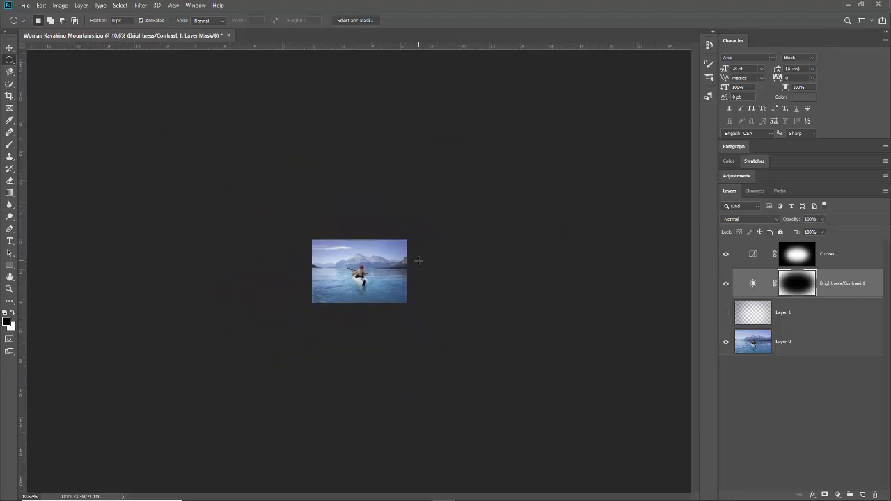
pyautogui.scroll(-1, 418, 260)
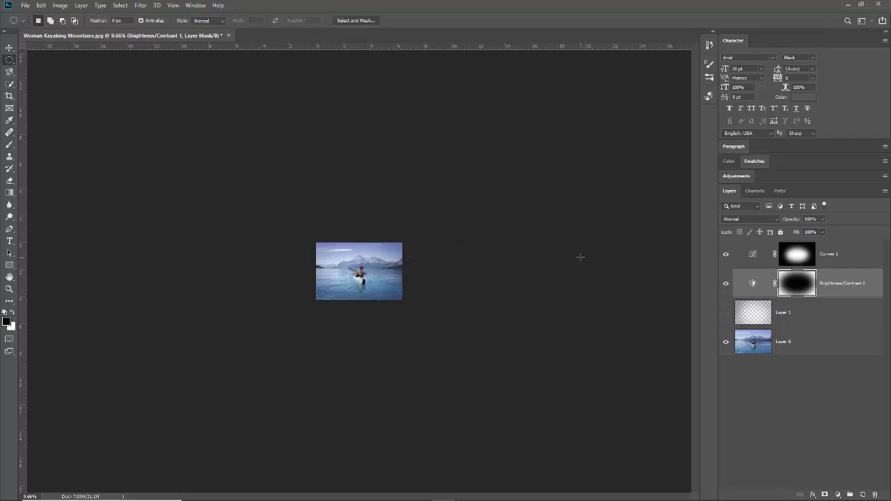
pyautogui.scroll(5, 488, 277)
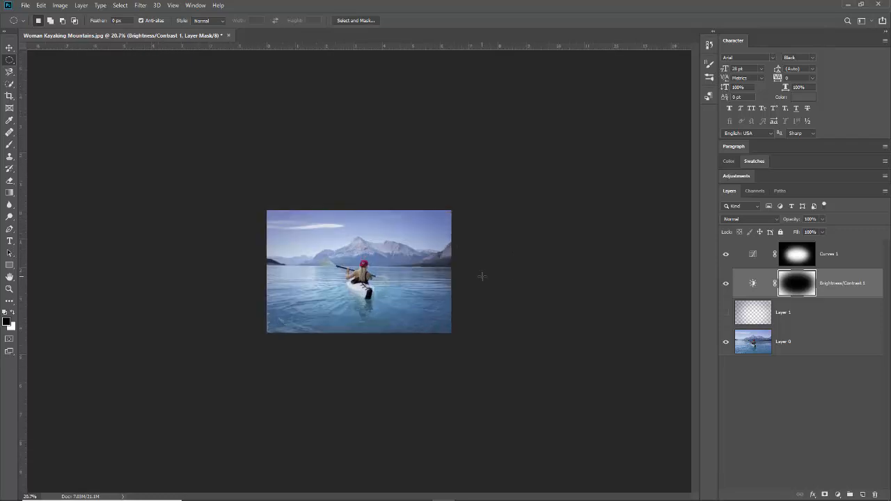
pyautogui.scroll(2, 567, 273)
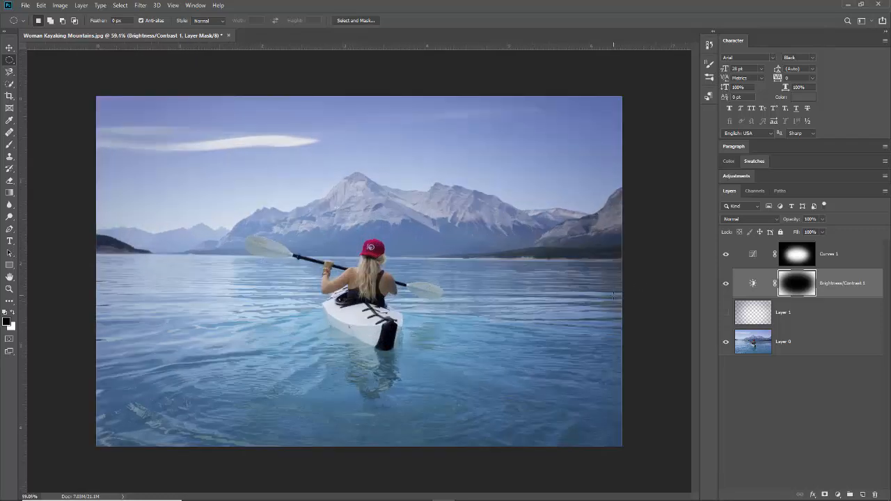